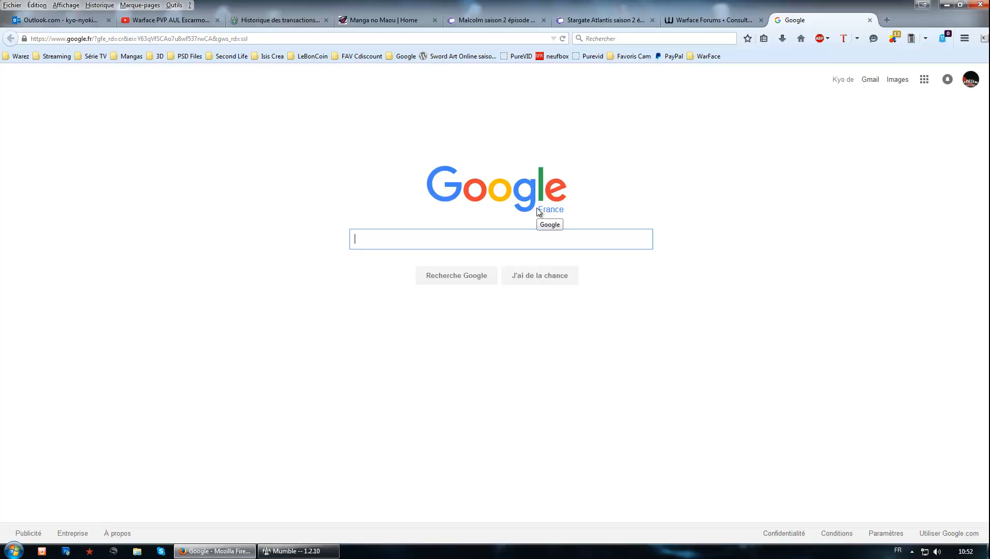
Step: Search Google for "mumble", view the Mumble.com client download page, and close that page
type("le")
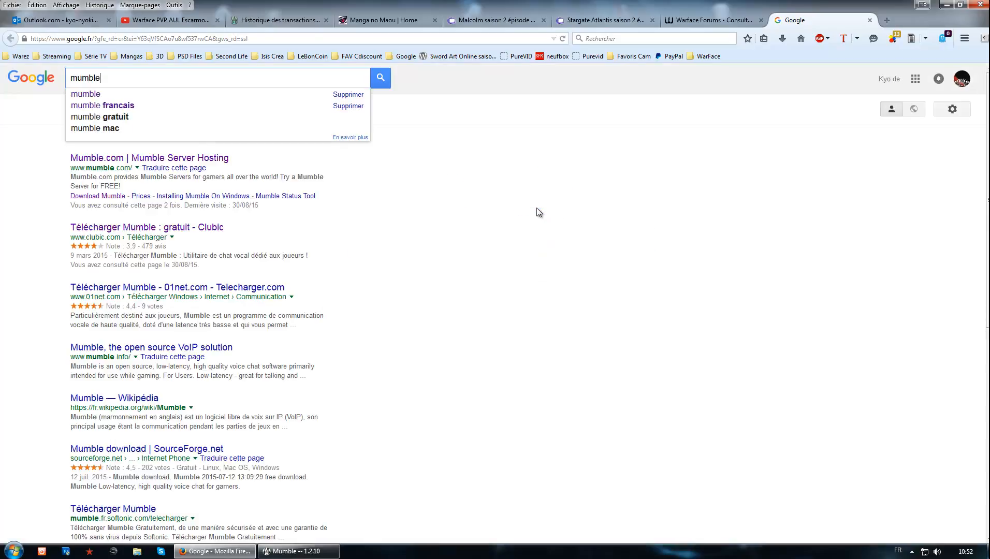
key("Return")
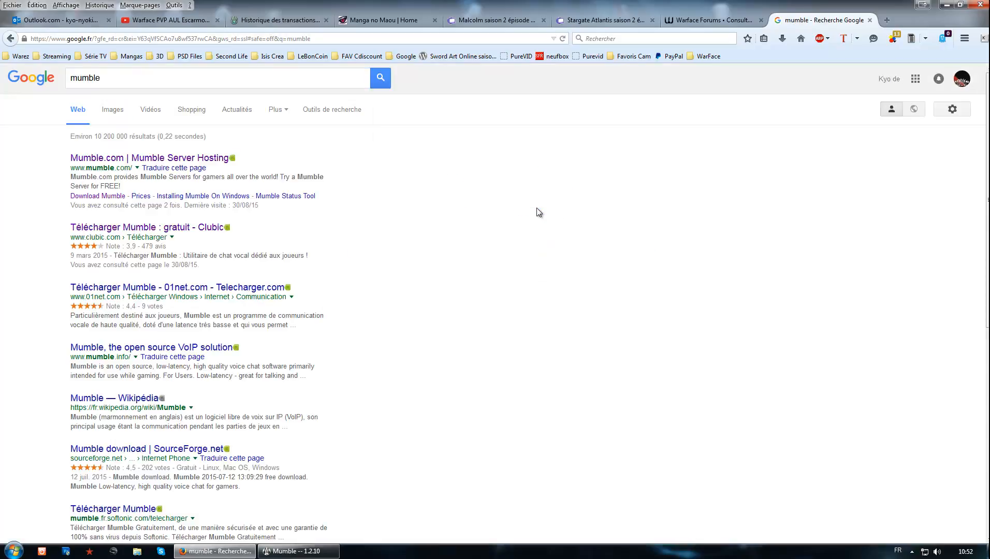
left_click(156, 162)
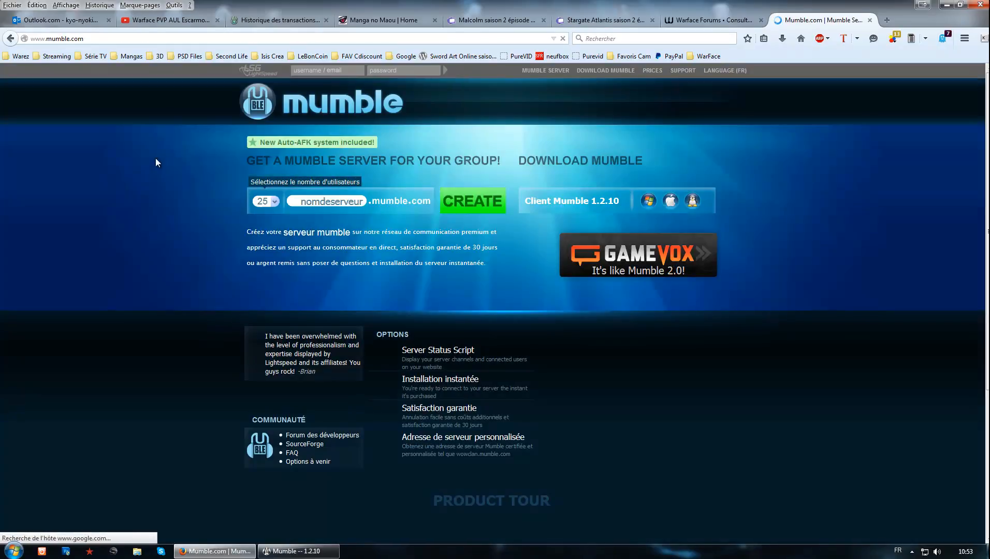
left_click(600, 73)
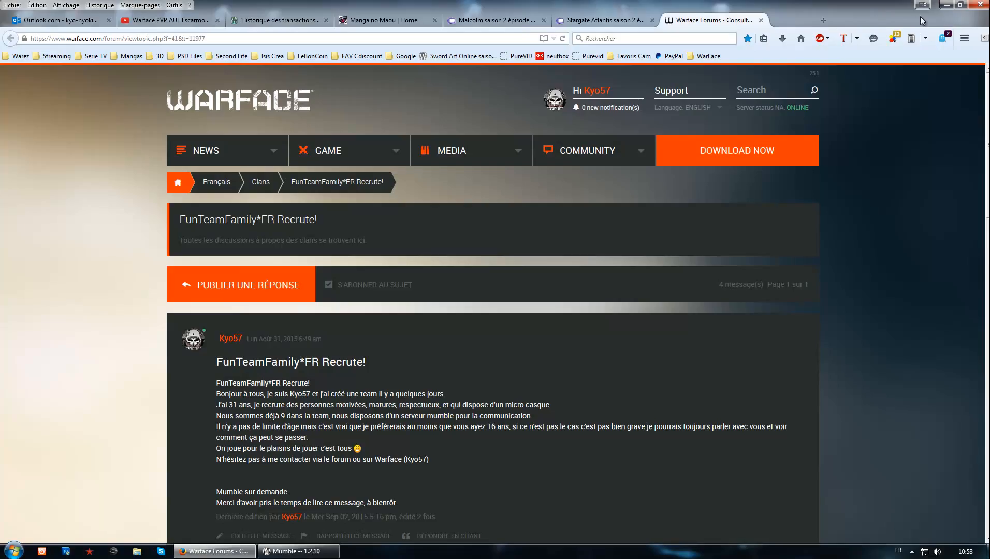
left_click(870, 20)
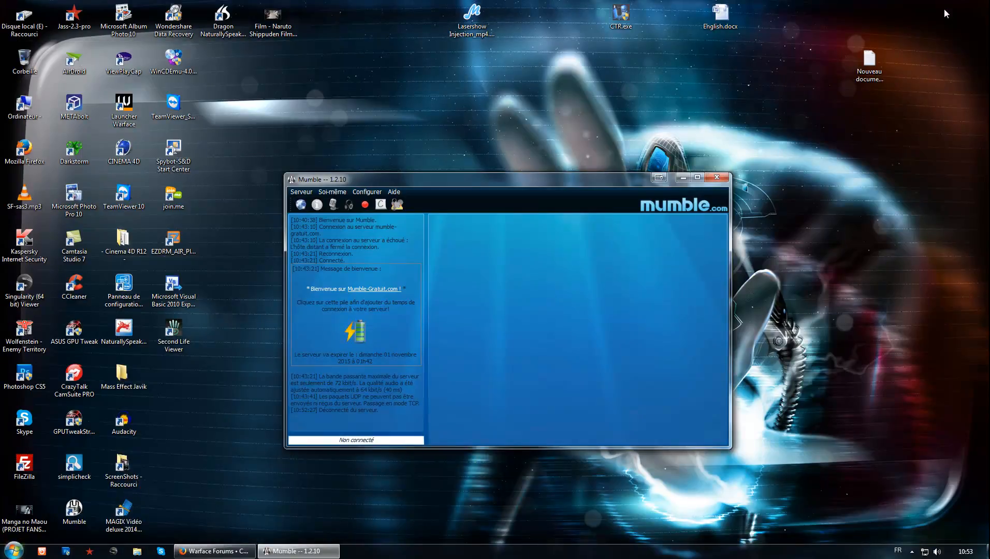
Step: Locate the Mumble shortcut inside the Mumble folder of the installed programs and close the program list
left_click(14, 552)
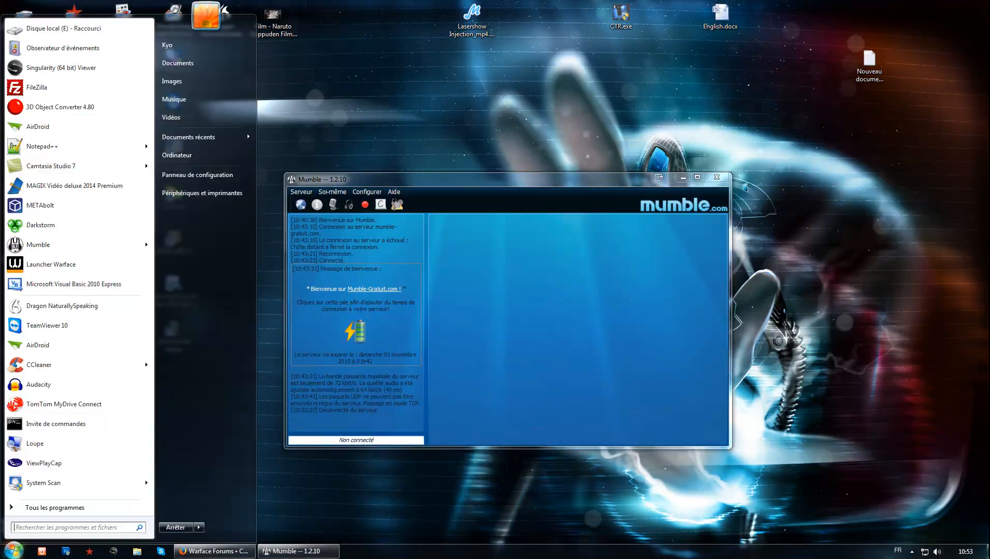
left_click(37, 509)
scroll(68, 409, "down", 4)
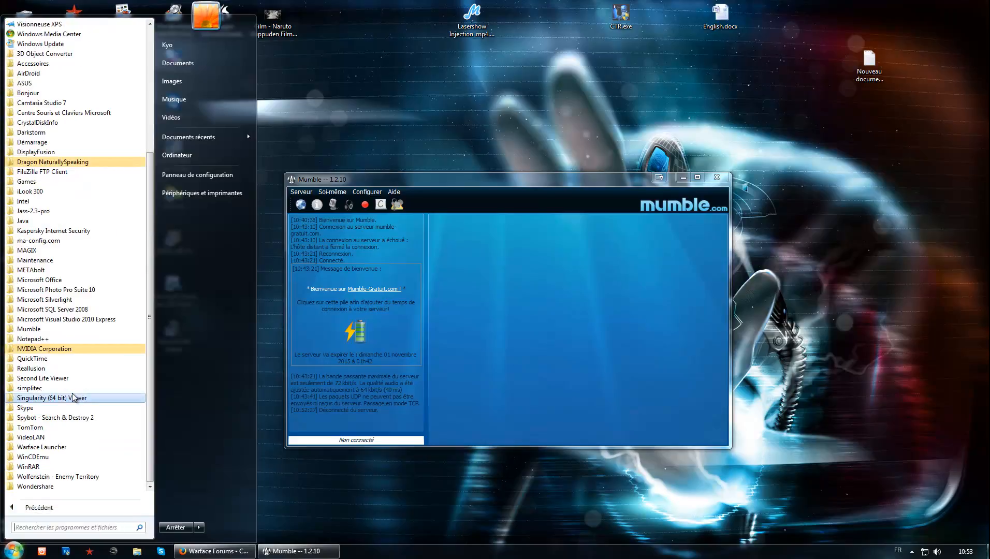
left_click(66, 330)
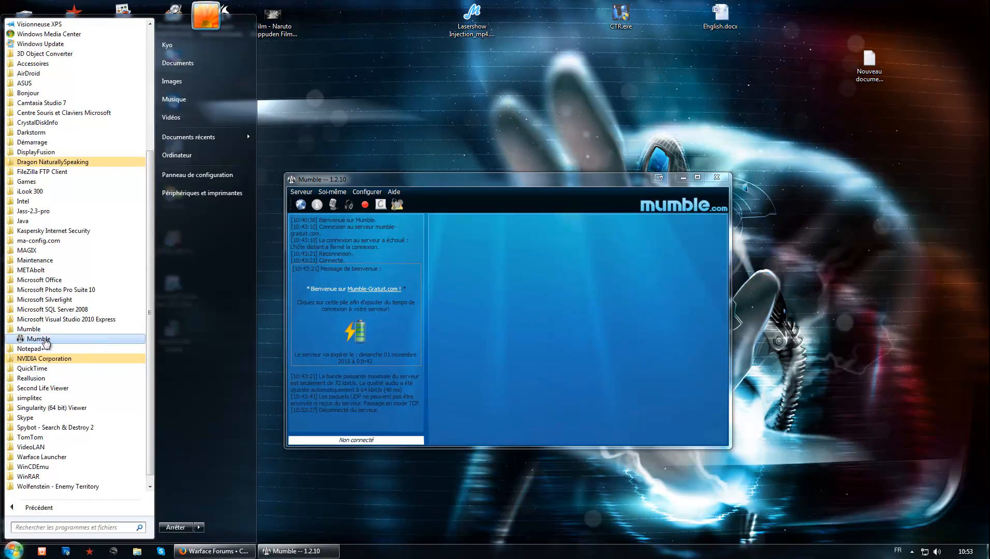
left_click(379, 474)
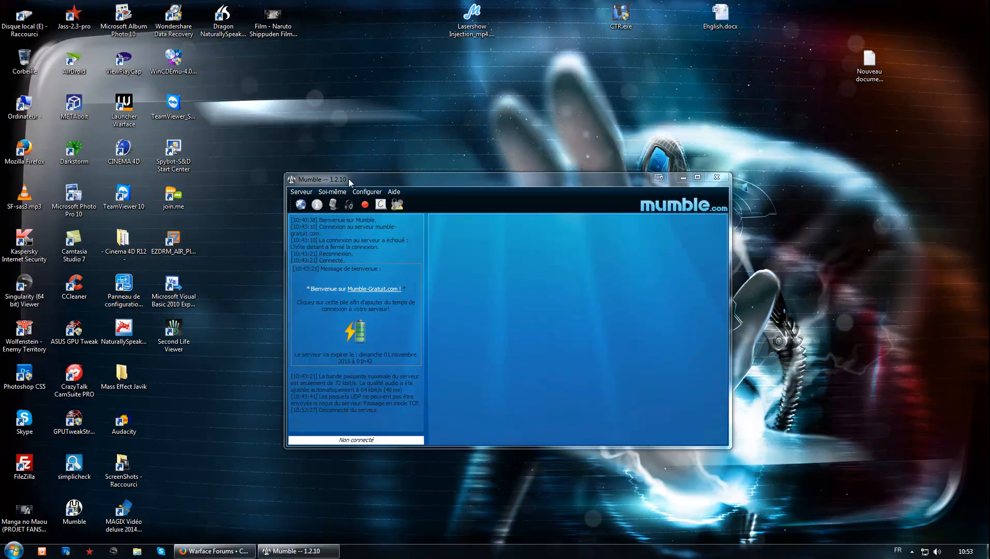
Step: Open the Mumble server connection dialog with the list of favourite servers
left_click(308, 170)
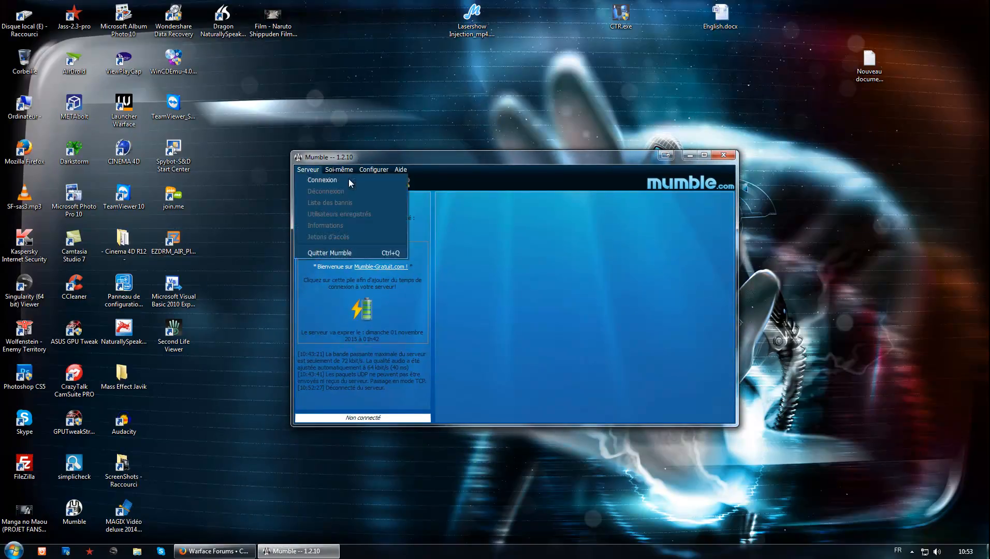
left_click(349, 180)
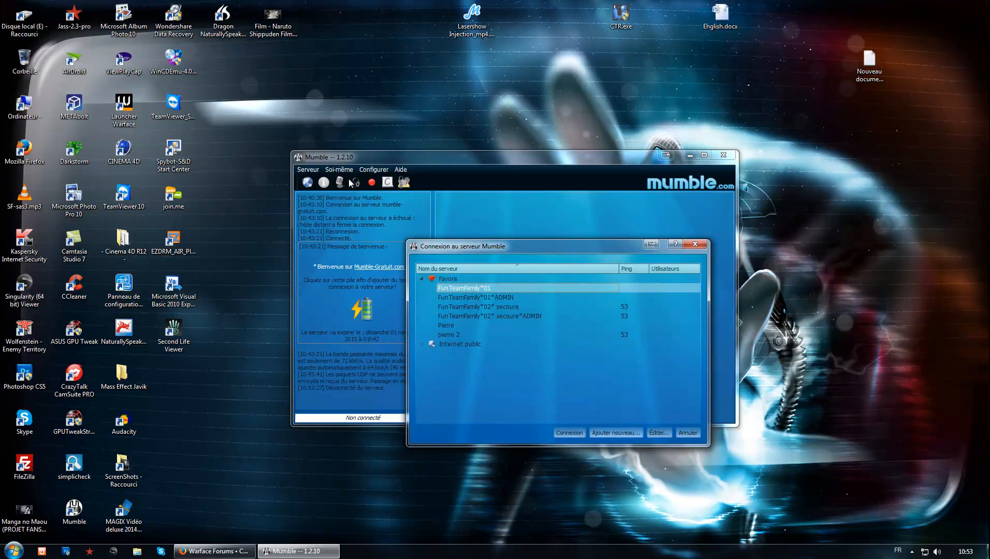
left_click(616, 433)
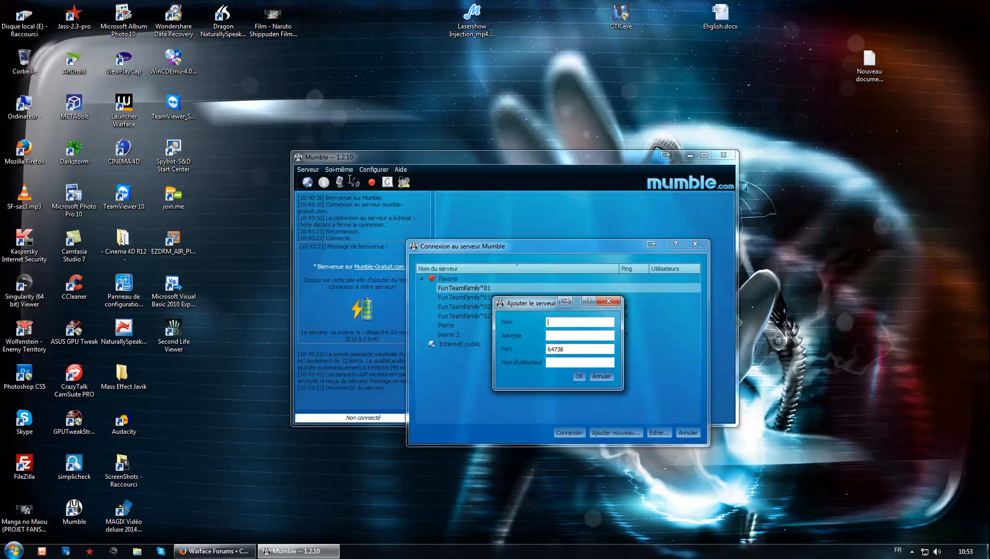
type("FunTeamFamily*FR")
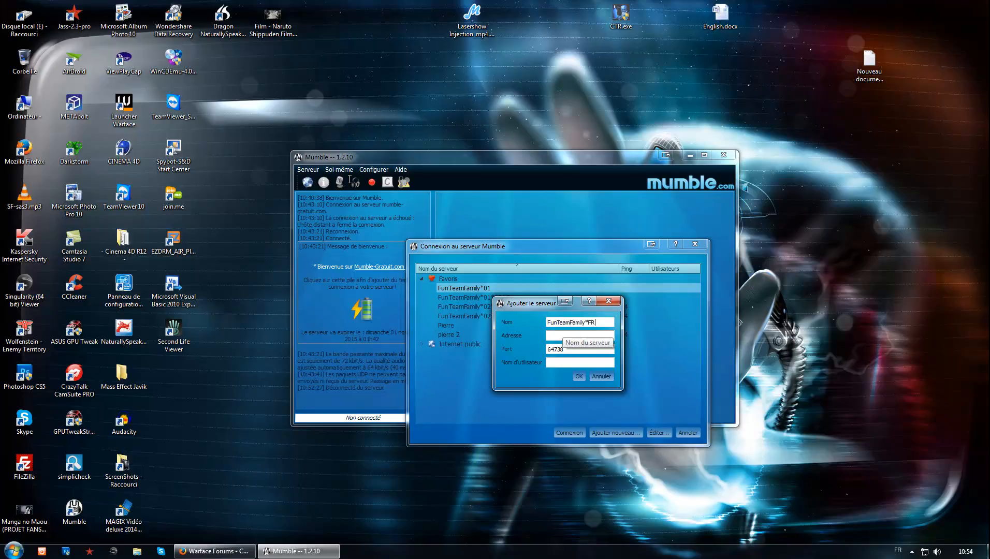
type("-01")
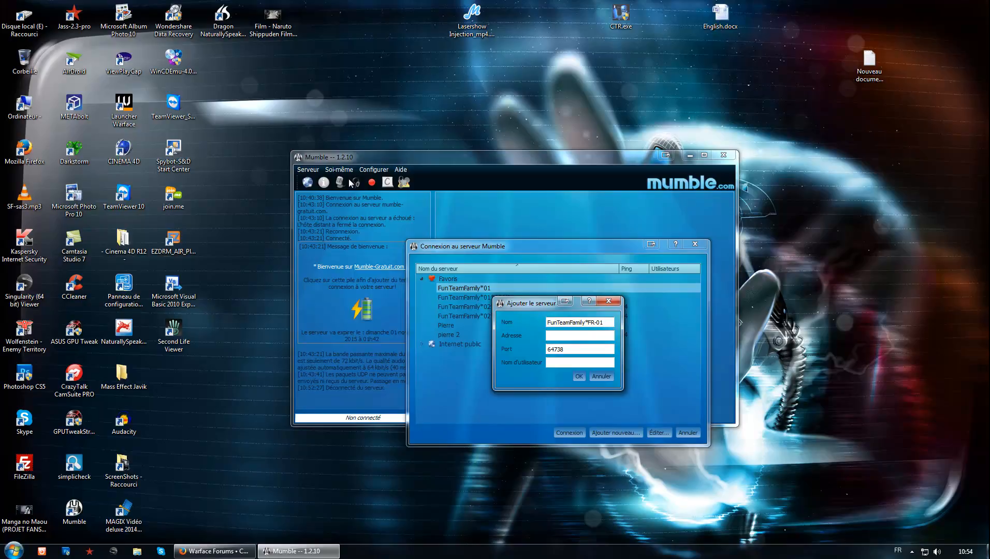
left_click_drag(530, 304, 691, 322)
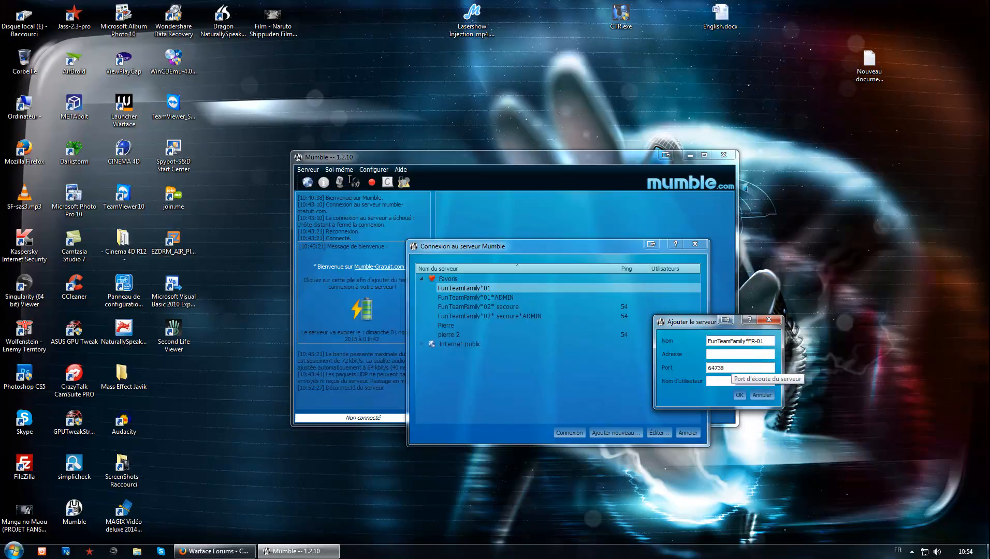
left_click(731, 381)
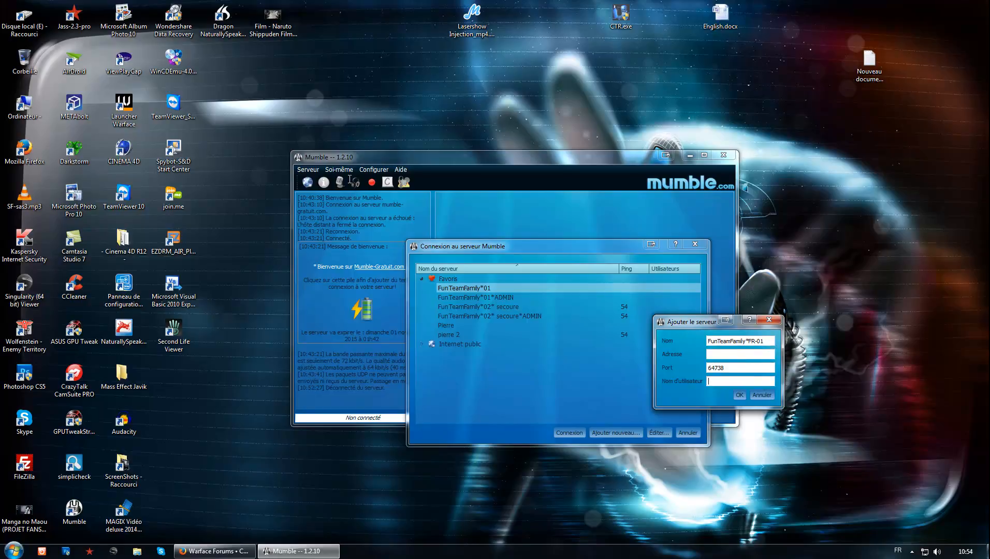
left_click(769, 320)
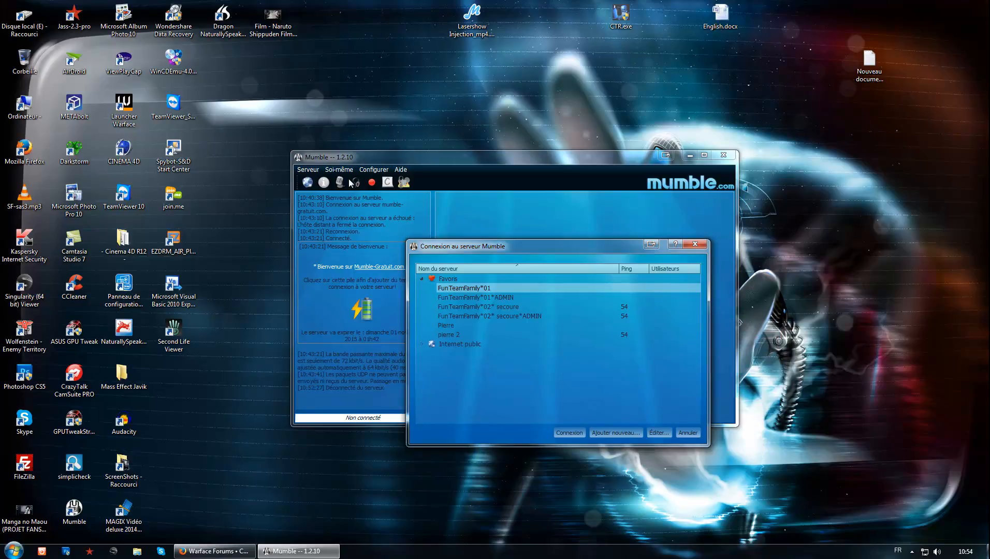
Step: Connect to the favourite server FunTeamFamily*01
left_click(482, 288)
left_click(569, 433)
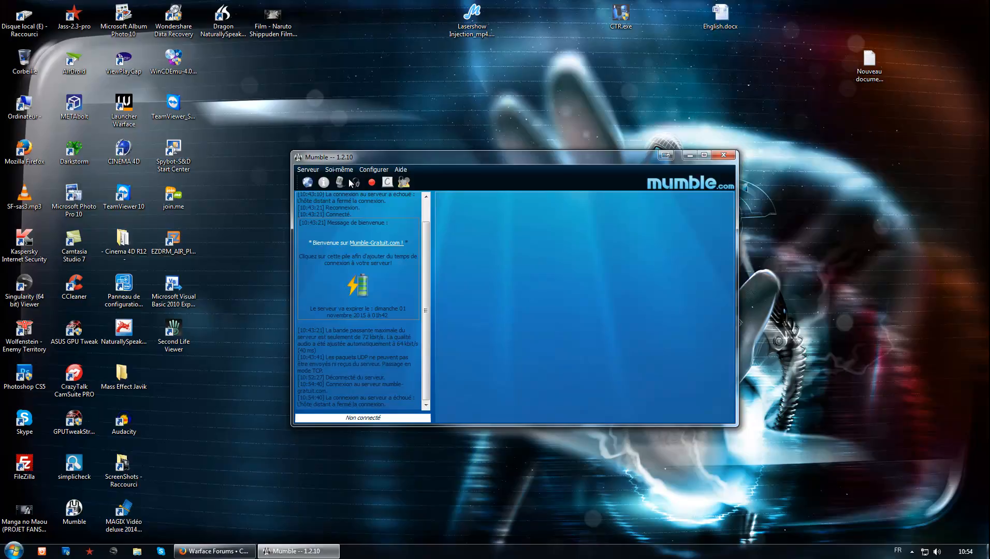
key("alt")
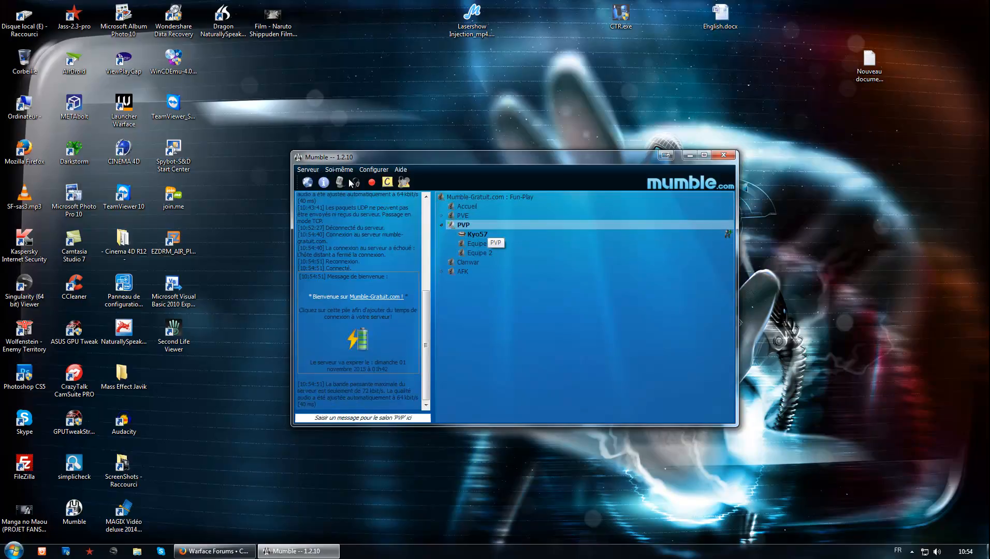
Step: Open Mumble's audio configuration wizard (Assistant audio)
key("alt")
key("Right")
key("Right")
key("Down")
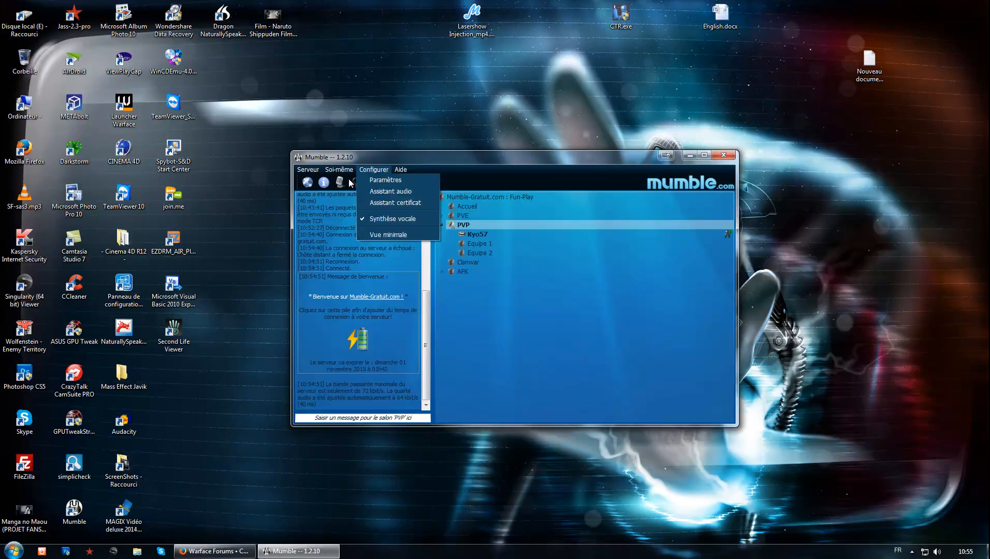
key("Down")
key("Return")
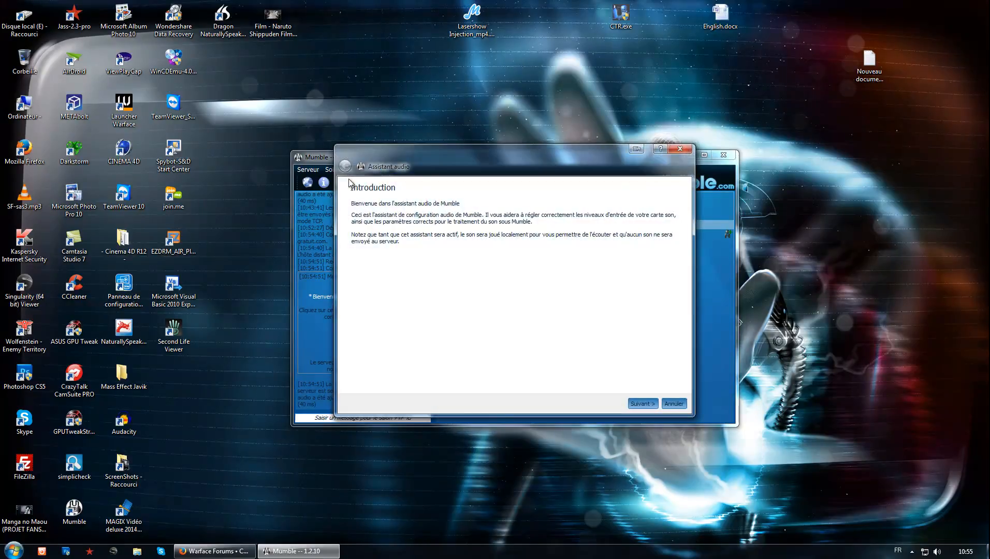
Step: Choose the Microsoft LifeChat LX-3000 headset microphone as input device and its headphones as output device in the audio wizard
key("Return")
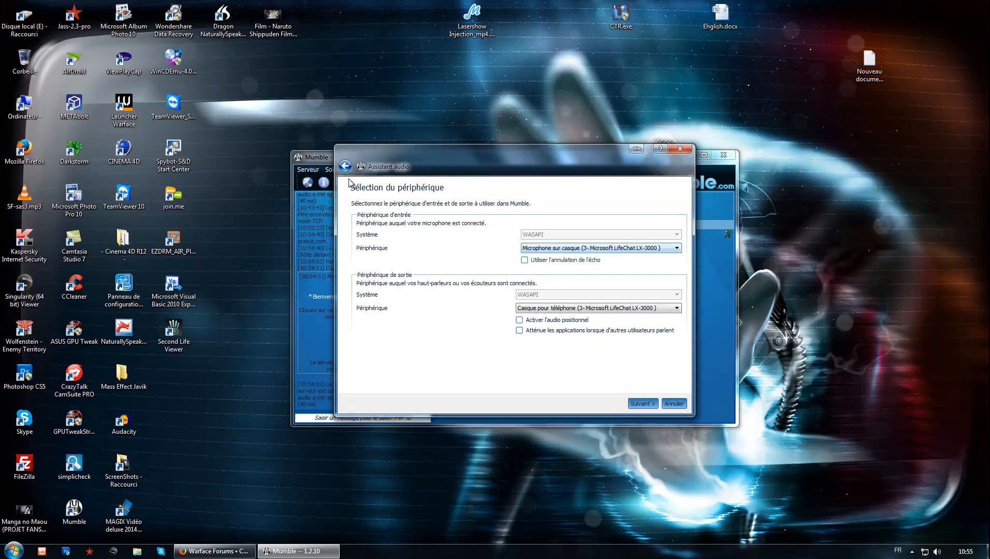
left_click(601, 248)
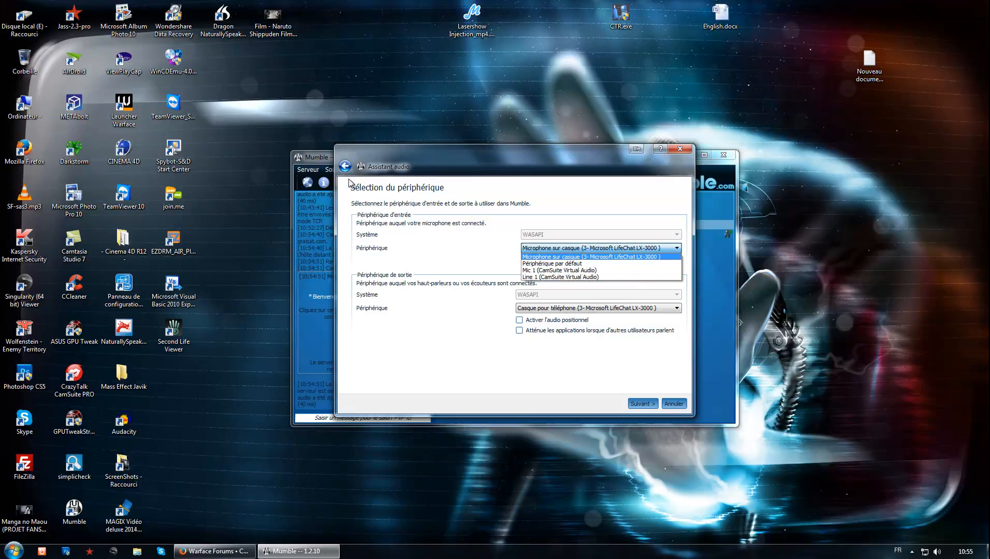
key("Return")
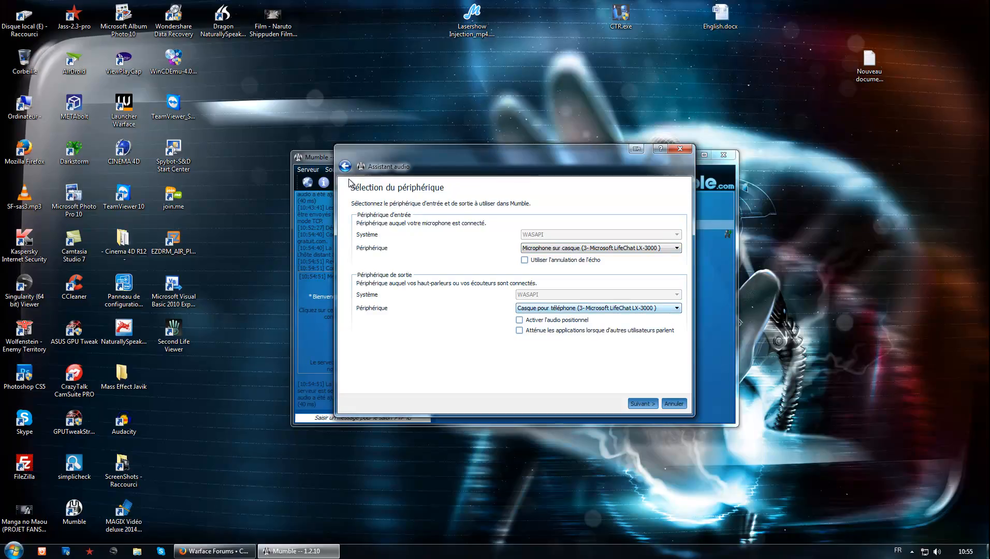
left_click(599, 308)
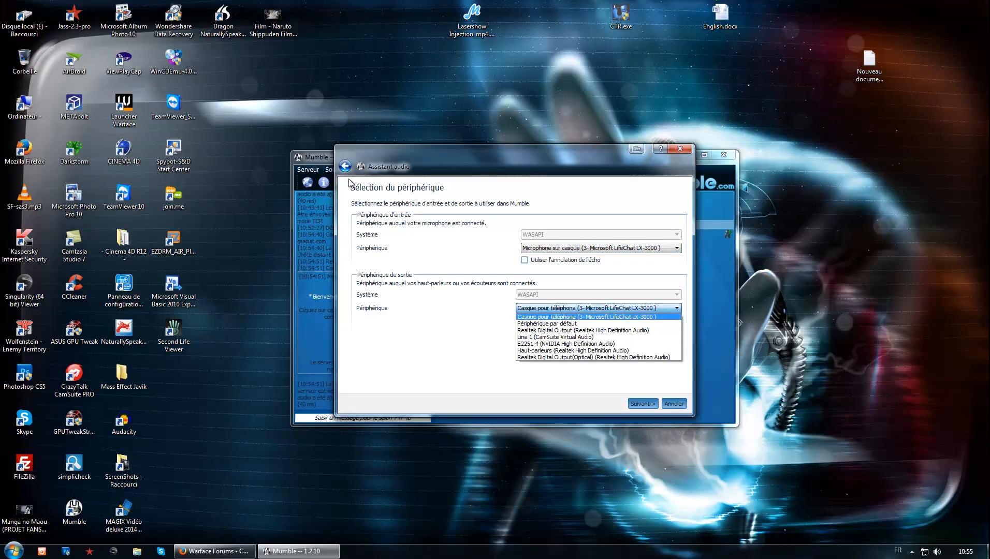
left_click(585, 317)
left_click(643, 404)
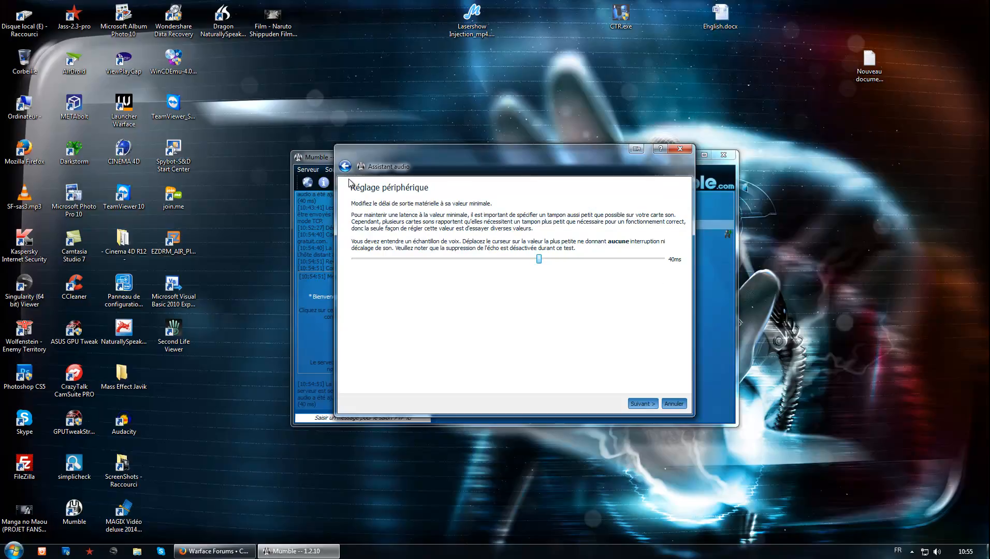
Step: Accept the 40 ms output delay and set the microphone volume slider near its minimum in the audio wizard
left_click(643, 404)
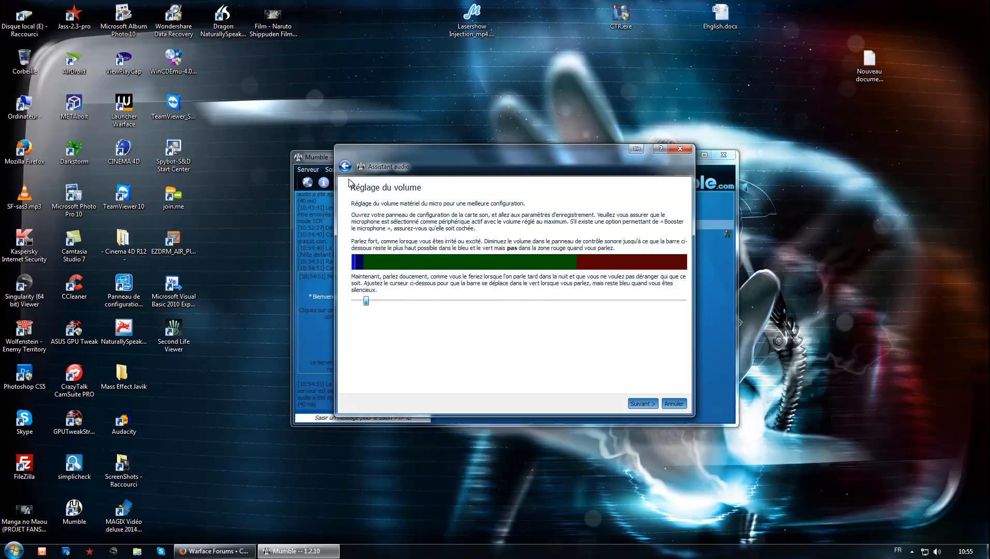
left_click_drag(371, 300, 545, 300)
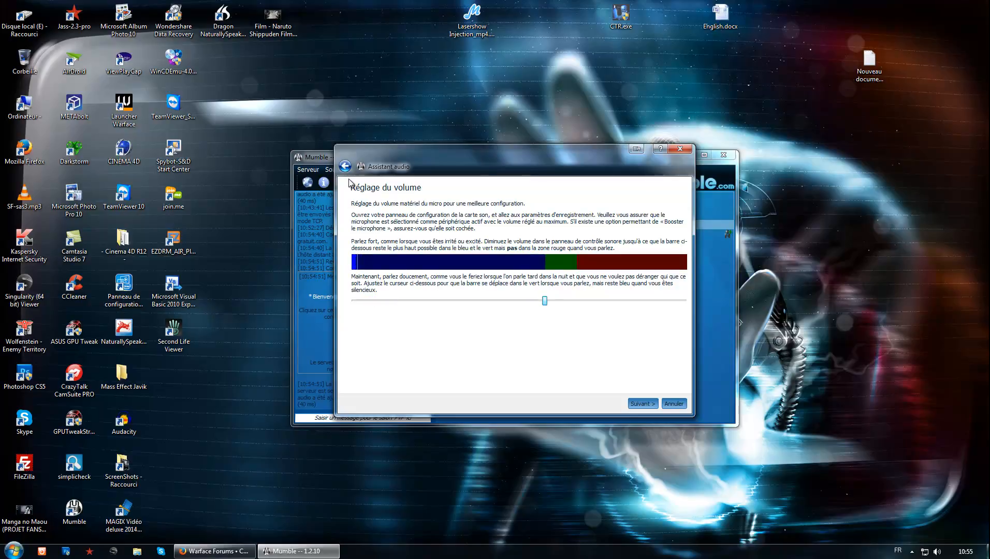
left_click_drag(545, 300, 365, 301)
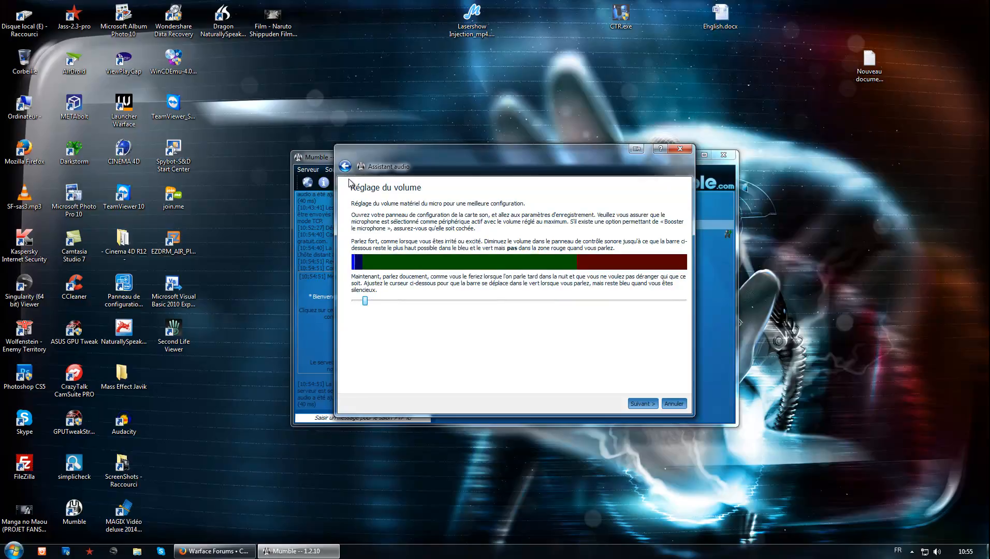
left_click(644, 404)
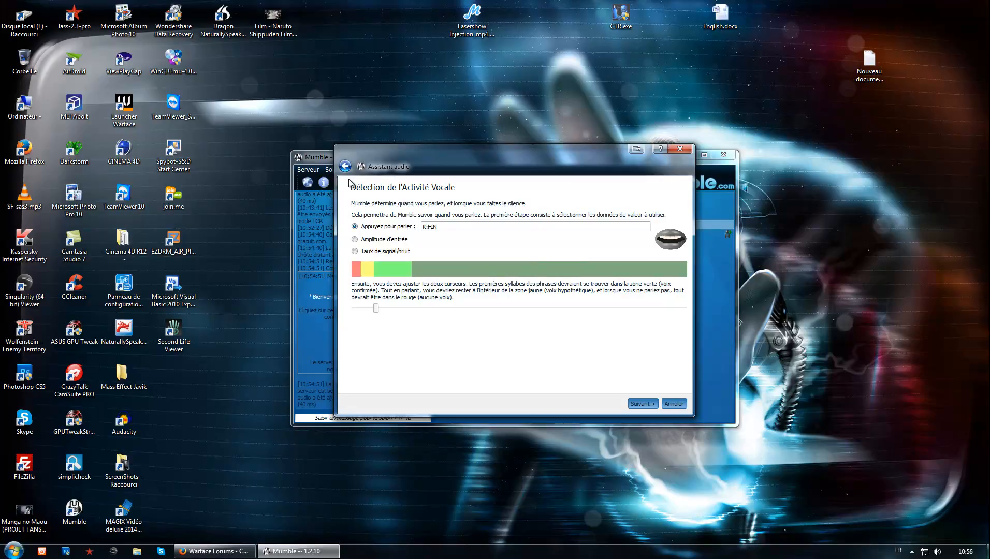
Step: Move the audio wizard beside the server's channel tree and narrow its window so the channel names stay readable
left_click_drag(492, 158, 768, 171)
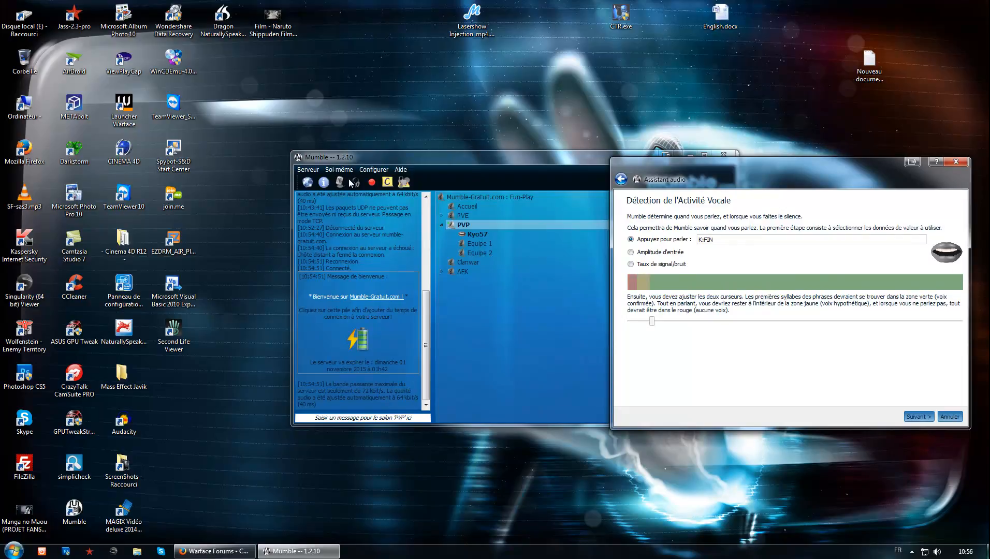
left_click_drag(766, 162, 643, 157)
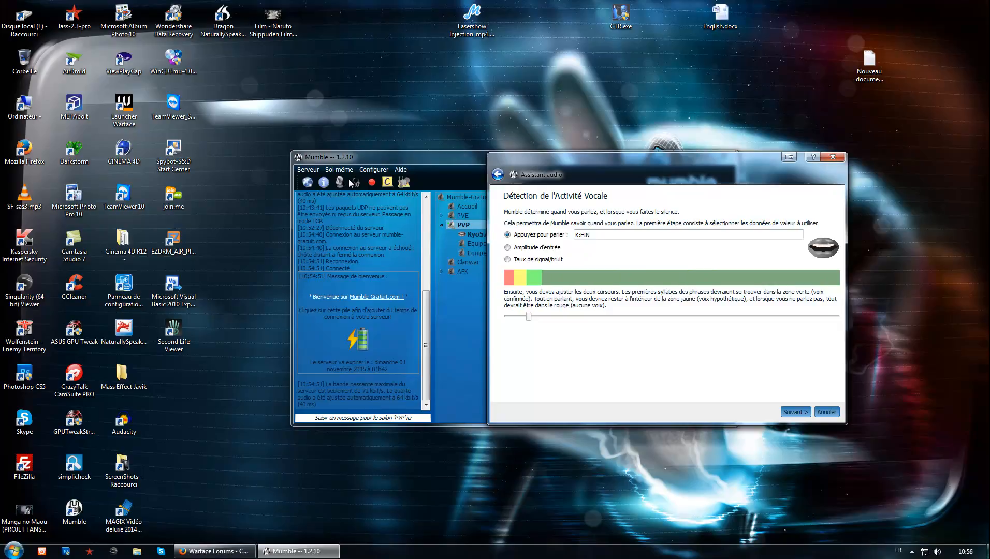
left_click_drag(488, 290, 575, 290)
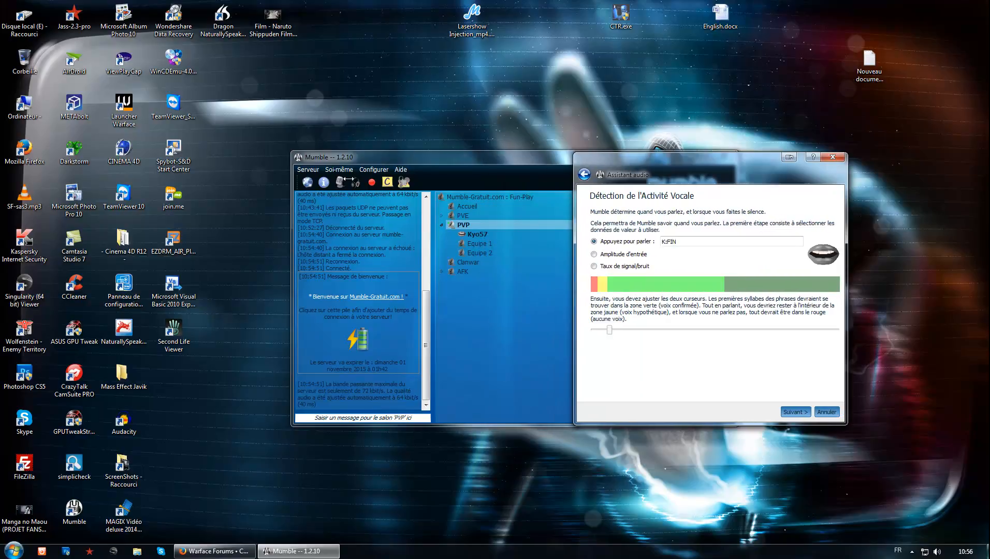
left_click_drag(574, 290, 520, 290)
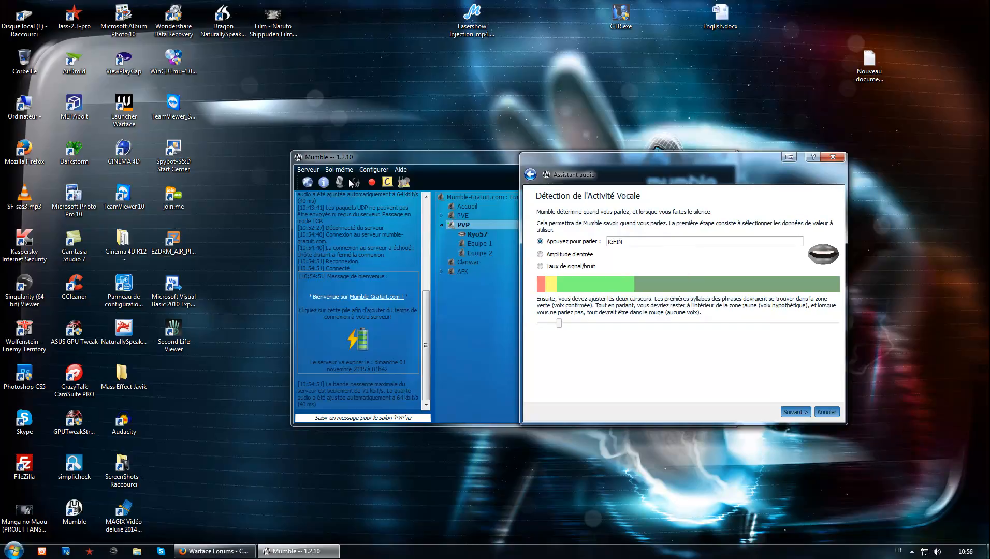
Step: Assign the End key (FIN) to push-to-talk and finish the audio wizard with Personnalisé quality, text-to-speech notifications and no anonymous statistics
key("Tab")
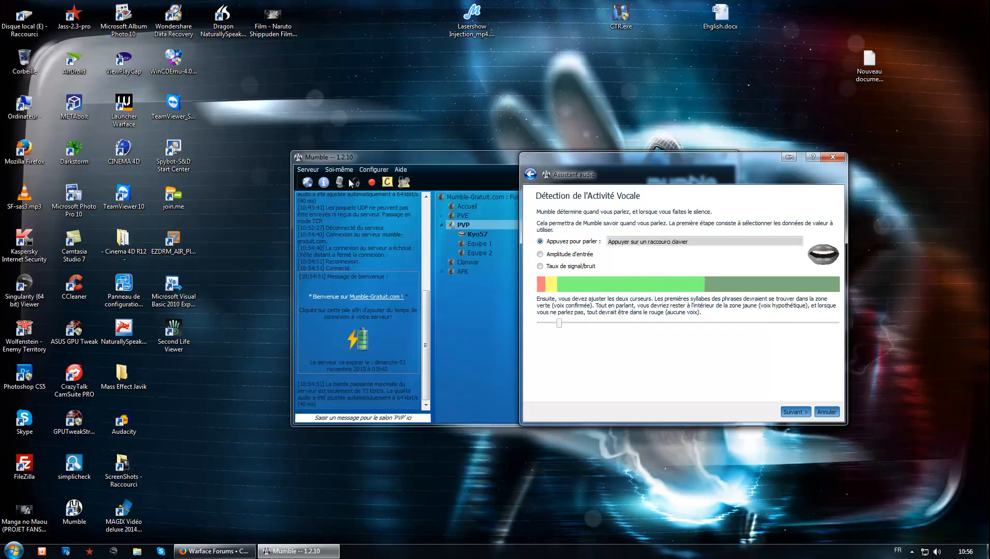
key("End")
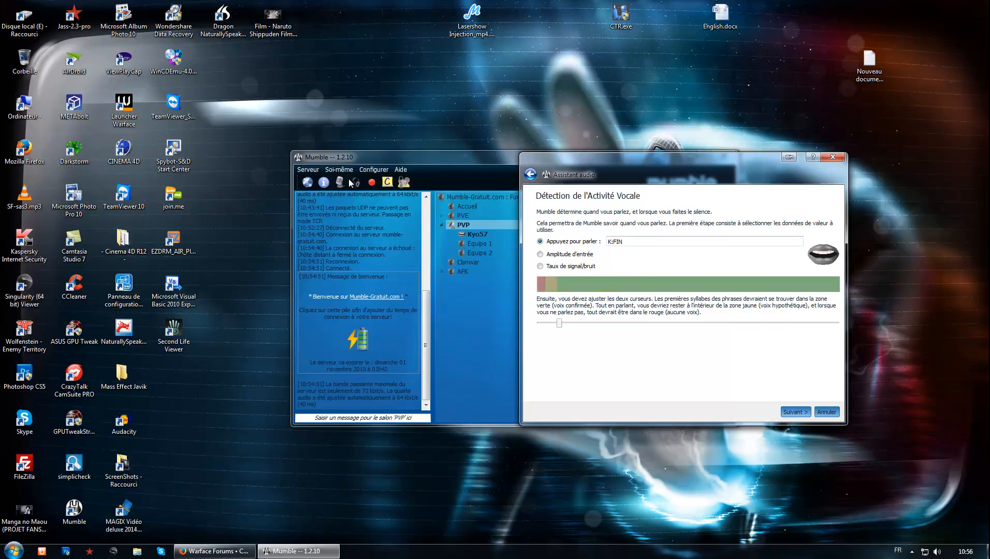
key("Return")
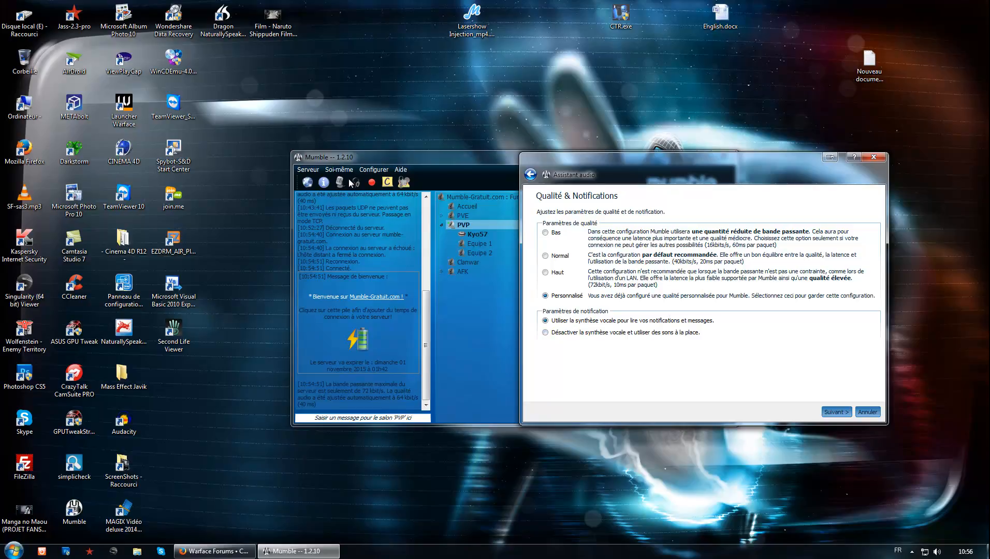
key("Return")
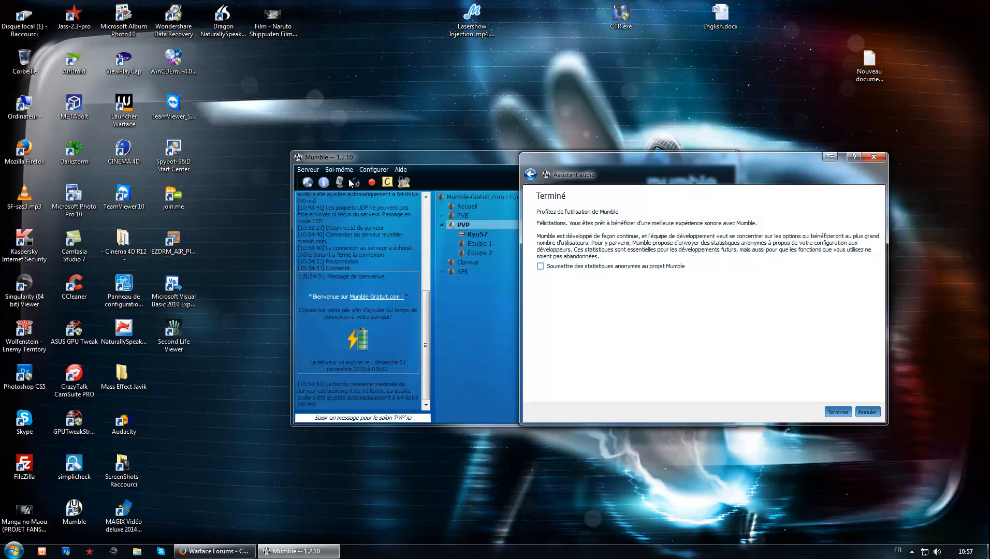
key("Return")
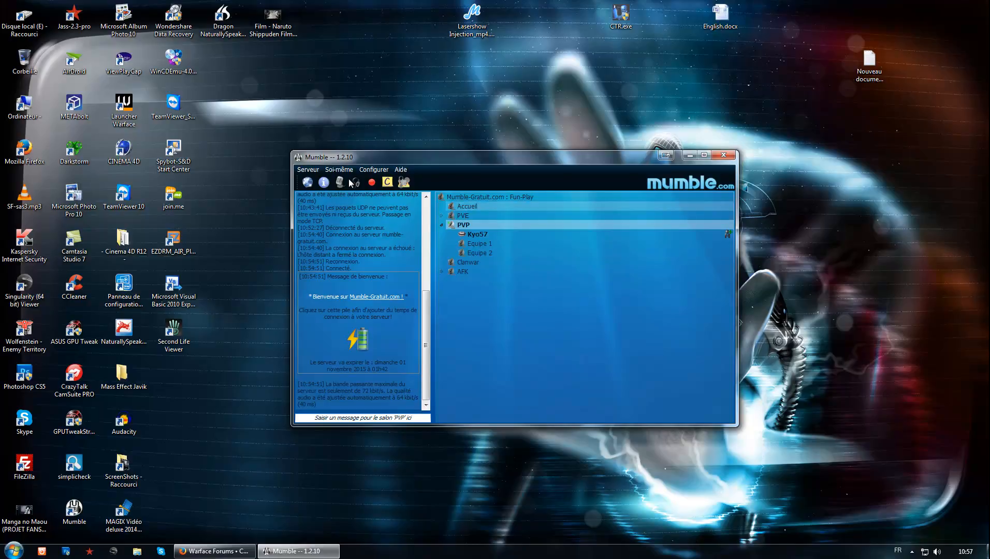
Step: Join the Accueil channel and shift the Mumble window slightly down across the desktop
right_click(475, 207)
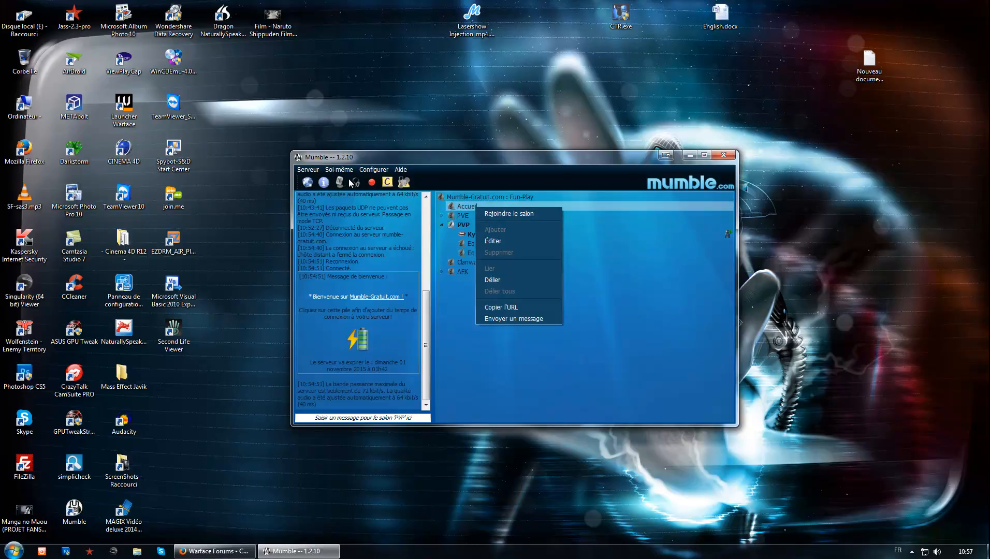
left_click(504, 214)
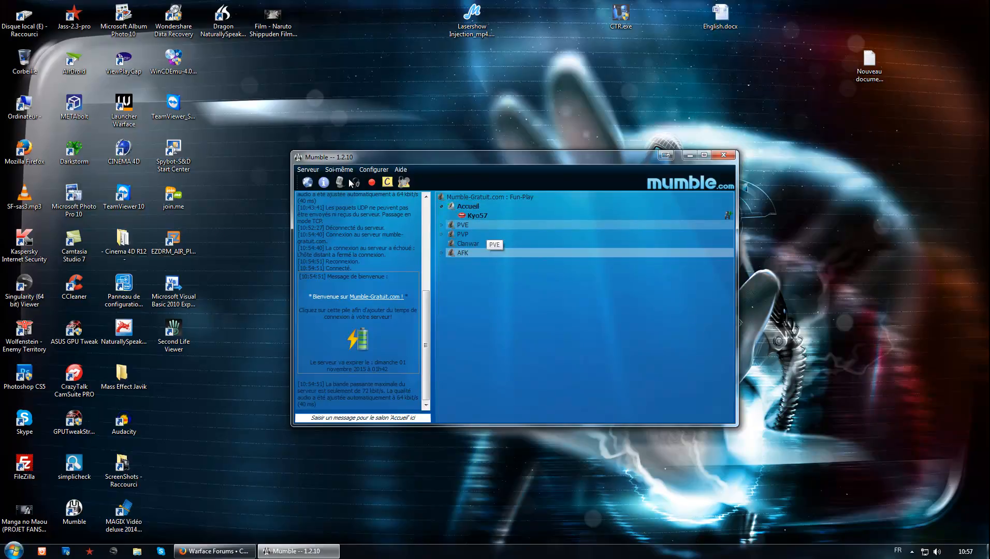
mouse_move(482, 157)
left_mouse_down()
mouse_move(427, 176)
mouse_move(402, 197)
left_mouse_up()
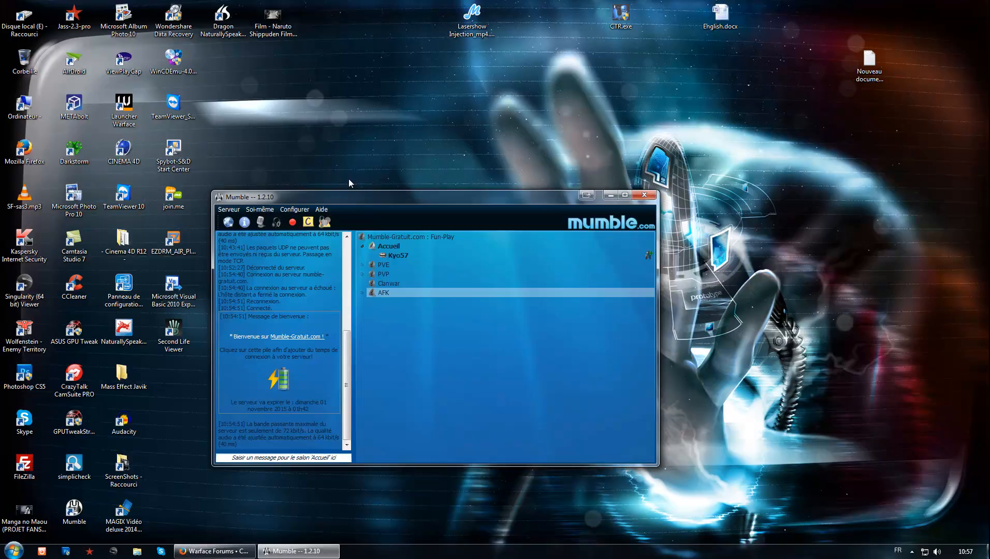
Step: Add connection time to the server through the welcome message's battery link, skipping the Shorte.st ad, and close the Mumble-Gratuit.com page and minimize the browser
left_click(350, 181)
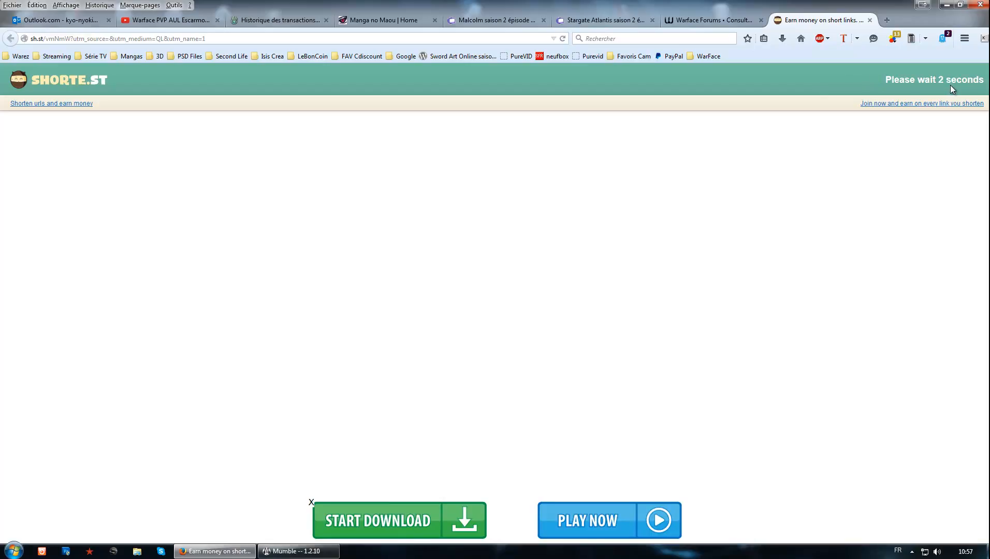
left_click(936, 82)
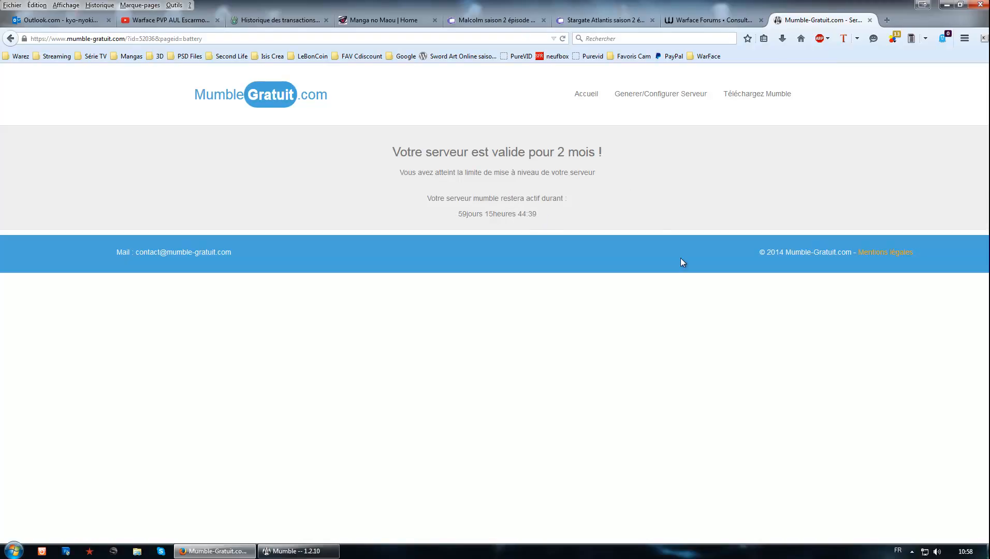
left_click(870, 21)
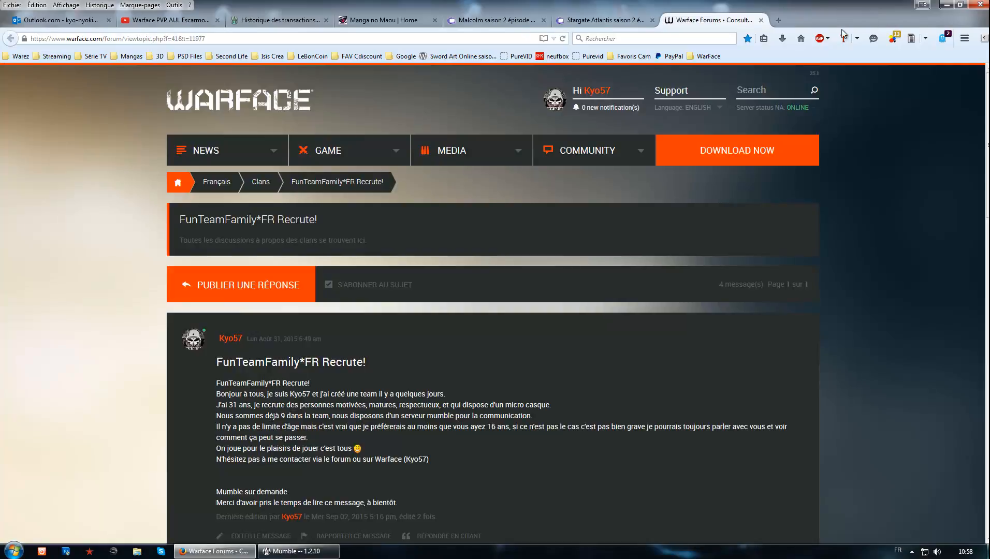
left_click(948, 6)
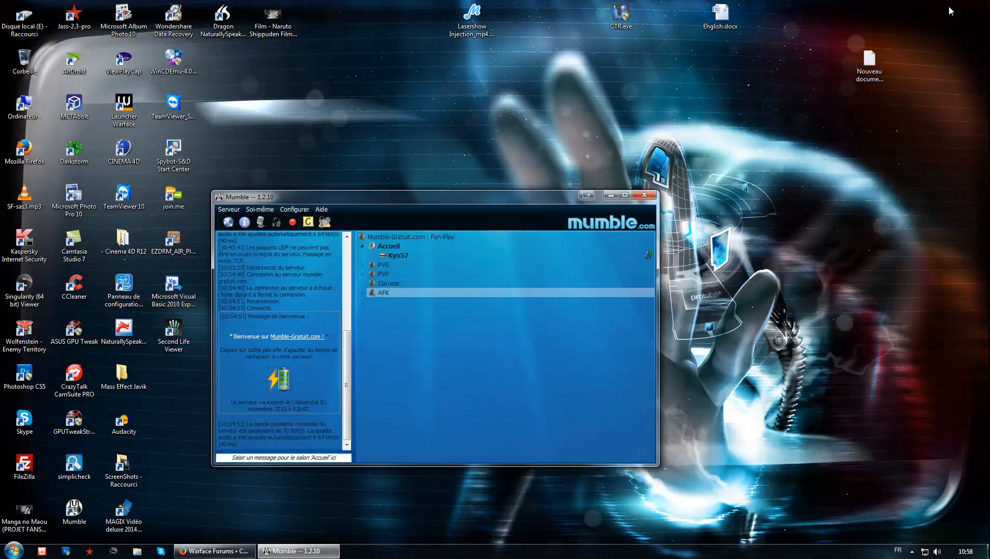